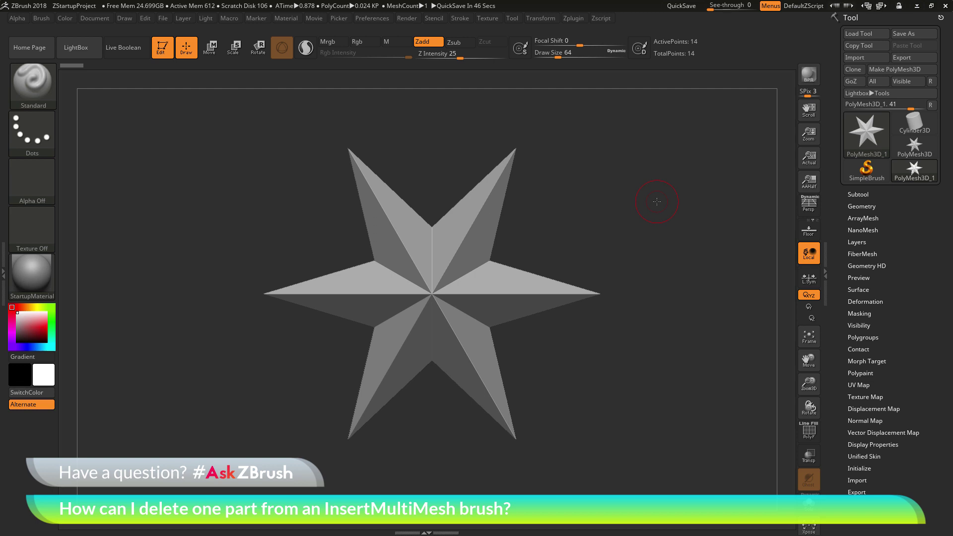
Rotate the star, then pick IMM BParts from the sculpting brush library.
mouse_move(657, 222)
mouse_down()
mouse_move(643, 234)
mouse_move(673, 232)
mouse_move(646, 225)
mouse_up()
click(34, 85)
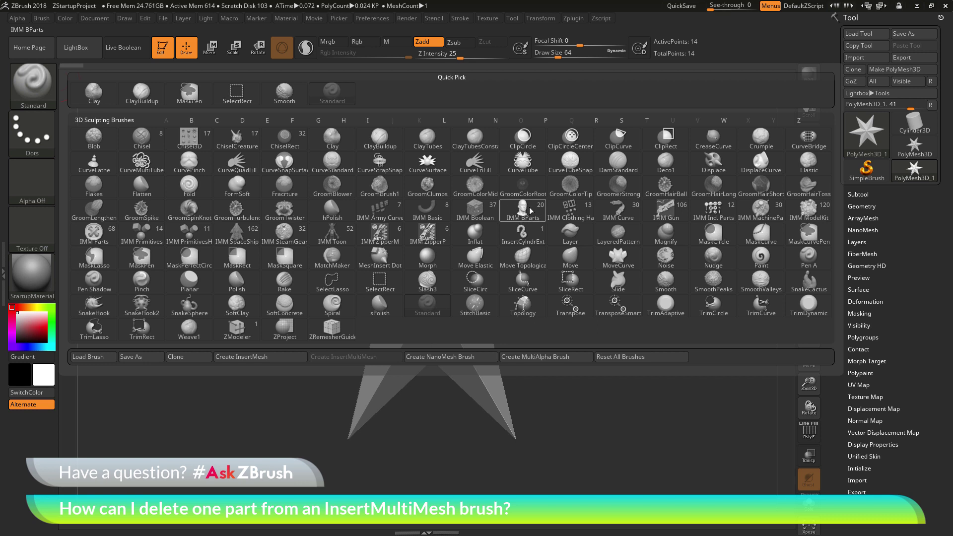
mouse_move(525, 214)
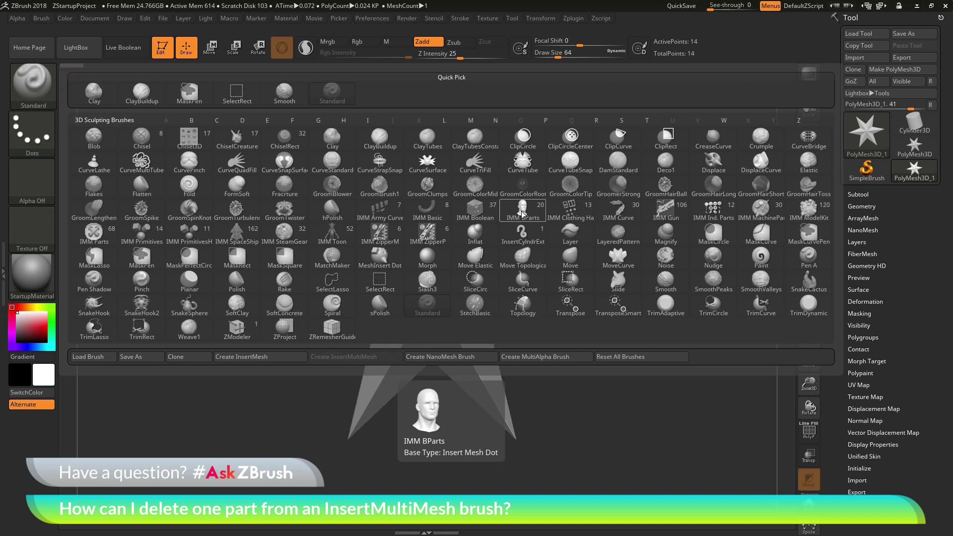
click(522, 213)
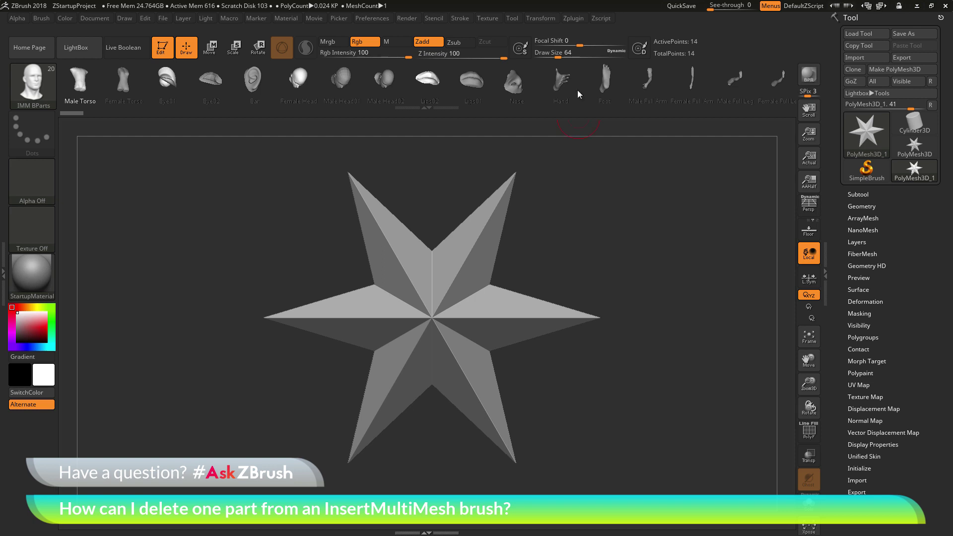
Pick the Nose part, insert three trial noses on the star, then undo them.
mouse_move(577, 91)
mouse_down()
mouse_move(264, 88)
mouse_move(609, 85)
mouse_move(564, 90)
mouse_up()
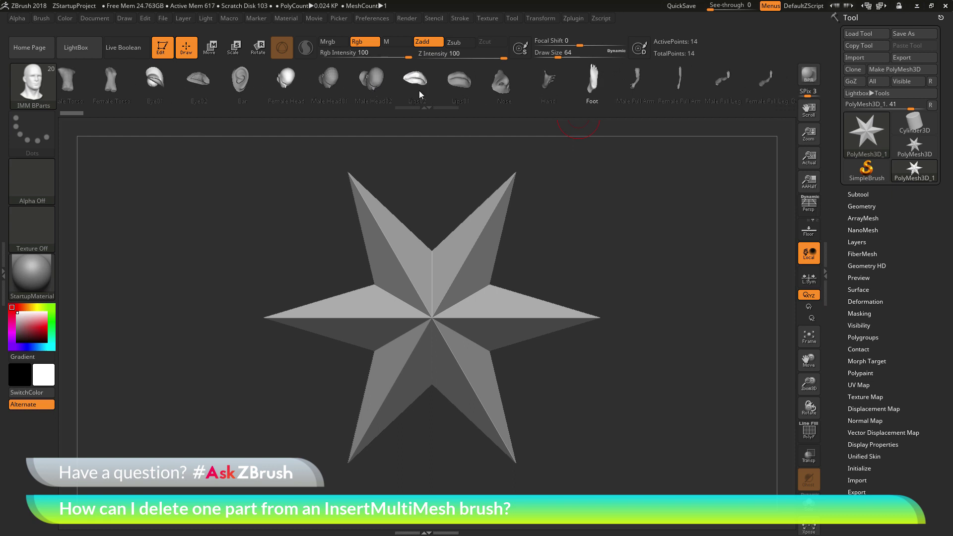
click(500, 83)
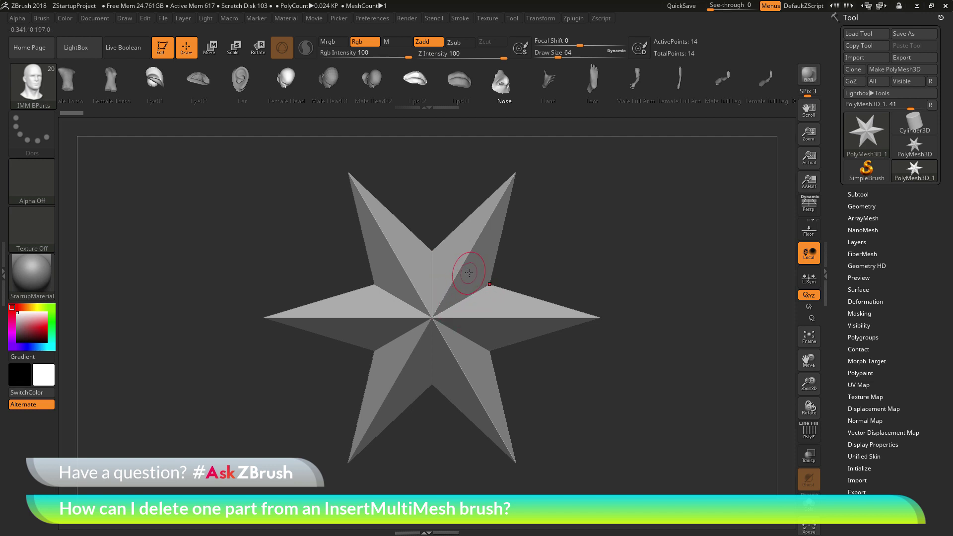
drag(475, 271, 483, 308)
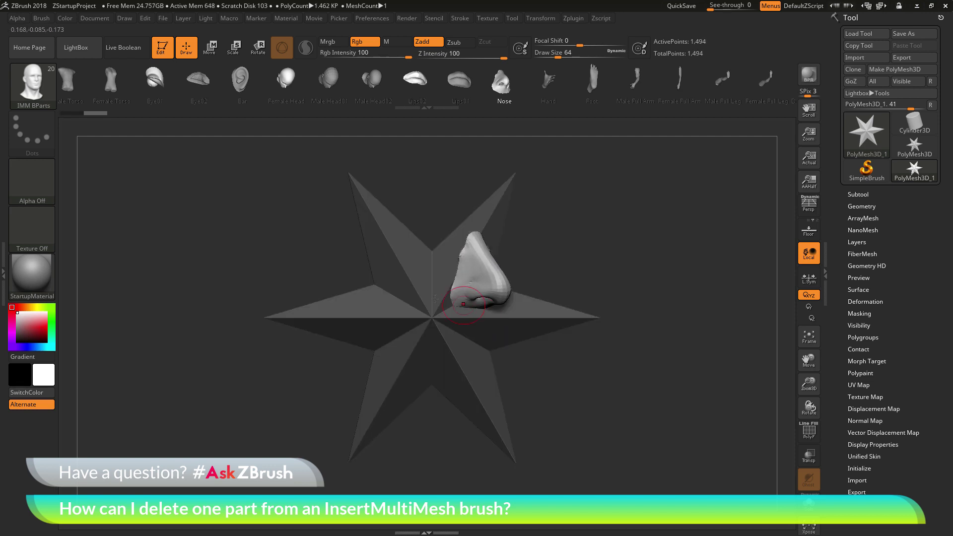
drag(382, 266, 392, 304)
drag(386, 361, 394, 397)
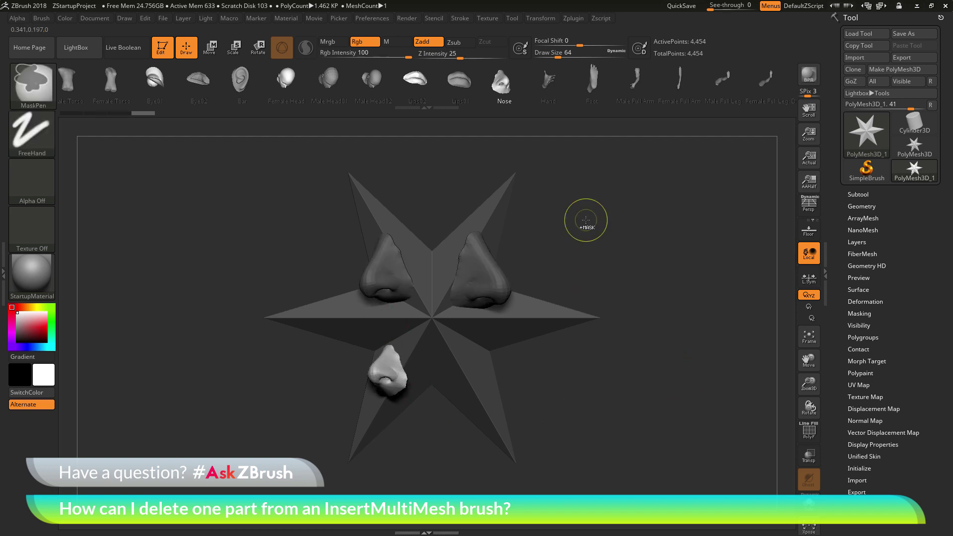
key(ctrl+z)
key(ctrl+z)
key(ctrl+z)
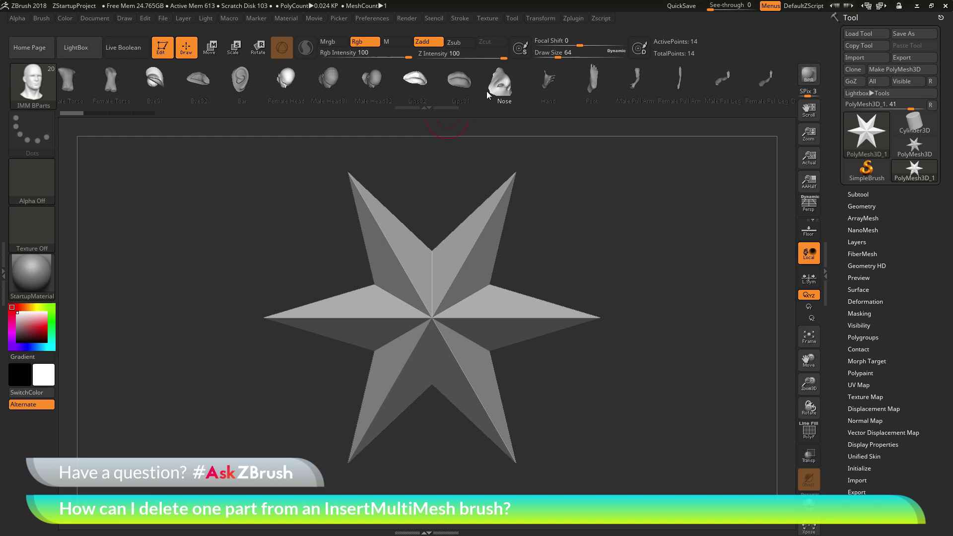
Make Nose the active part and remove it with Brush > Create > Delete Mesh.
click(502, 85)
key(m)
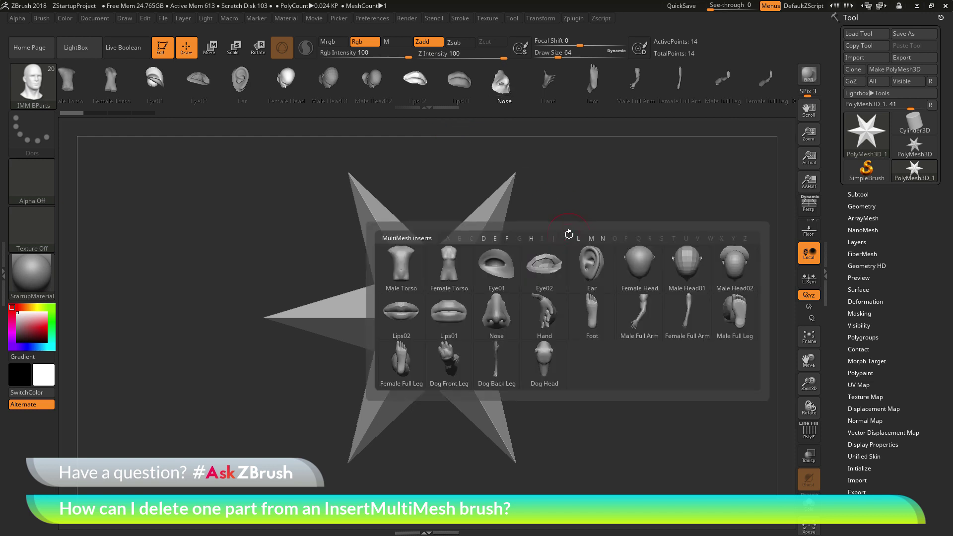
click(502, 319)
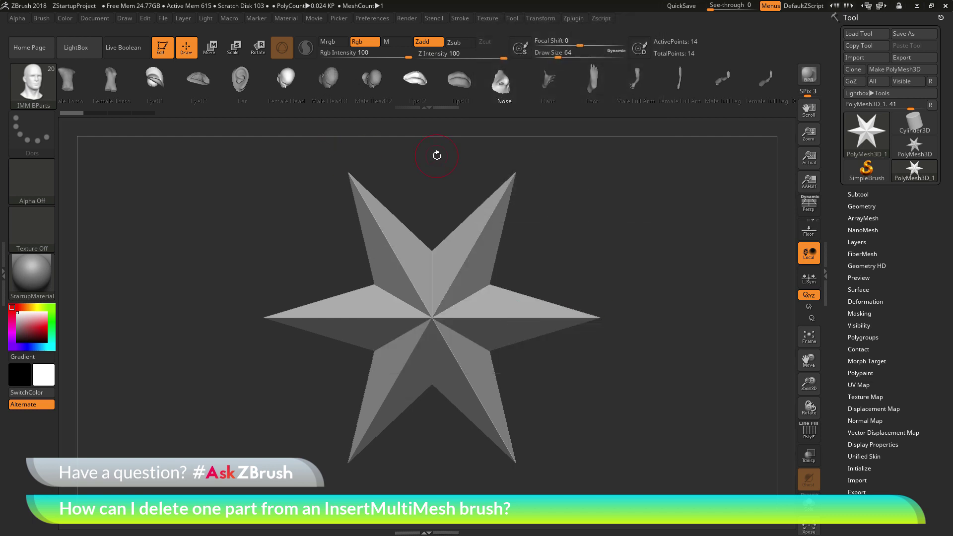
click(41, 18)
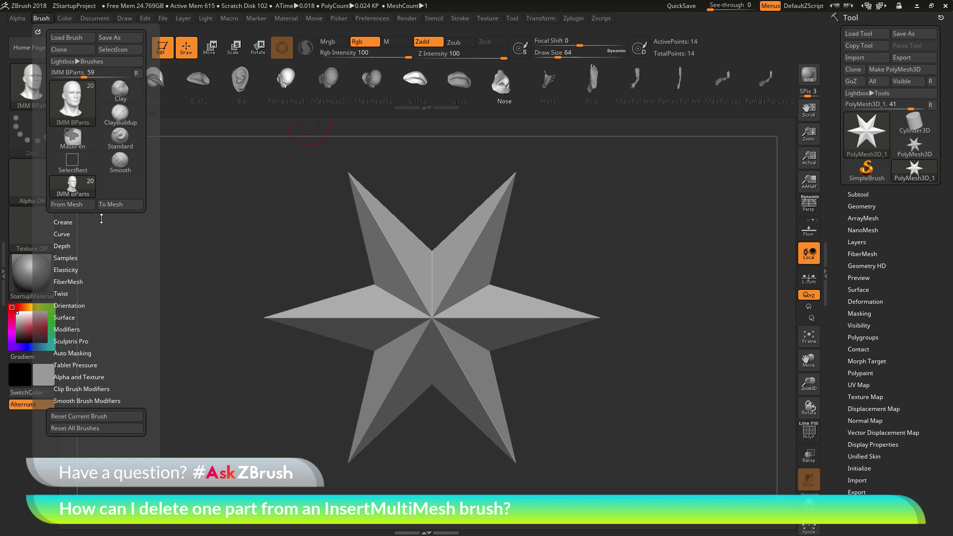
click(82, 221)
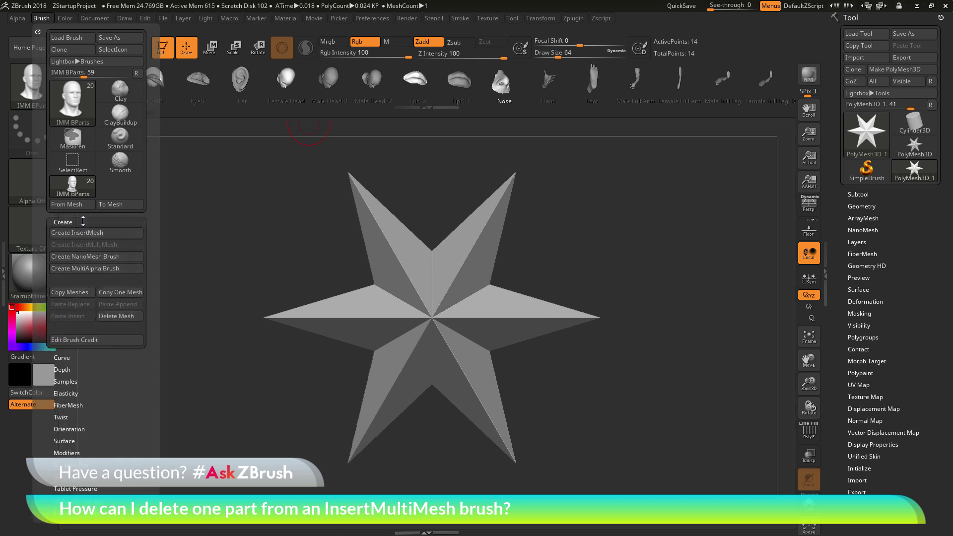
click(124, 318)
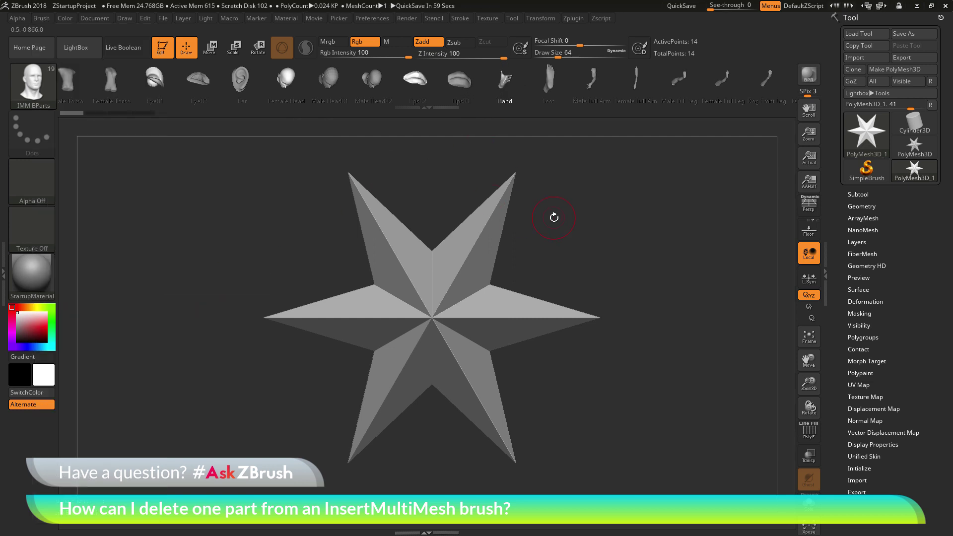
Make Dog Head the active part and delete its mesh from the brush.
drag(570, 88, 364, 97)
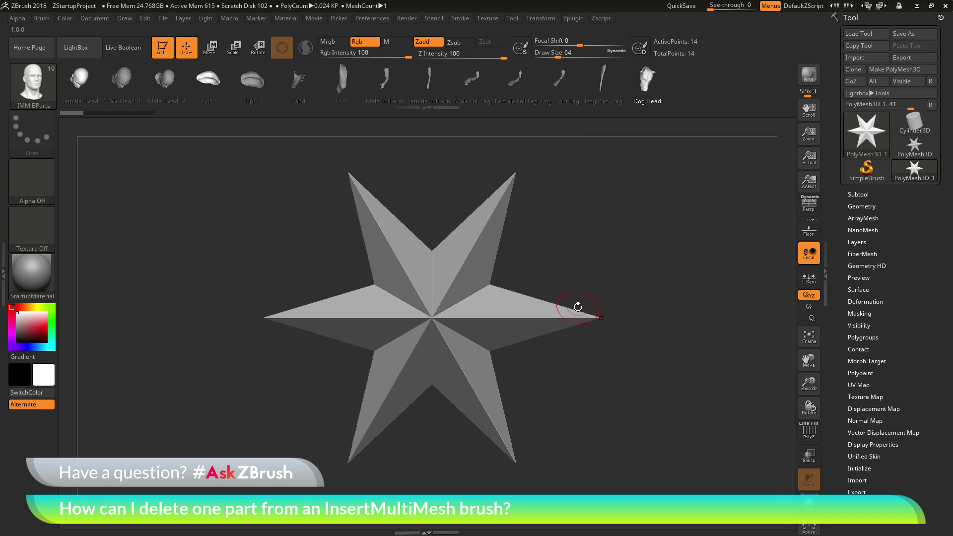
key(m)
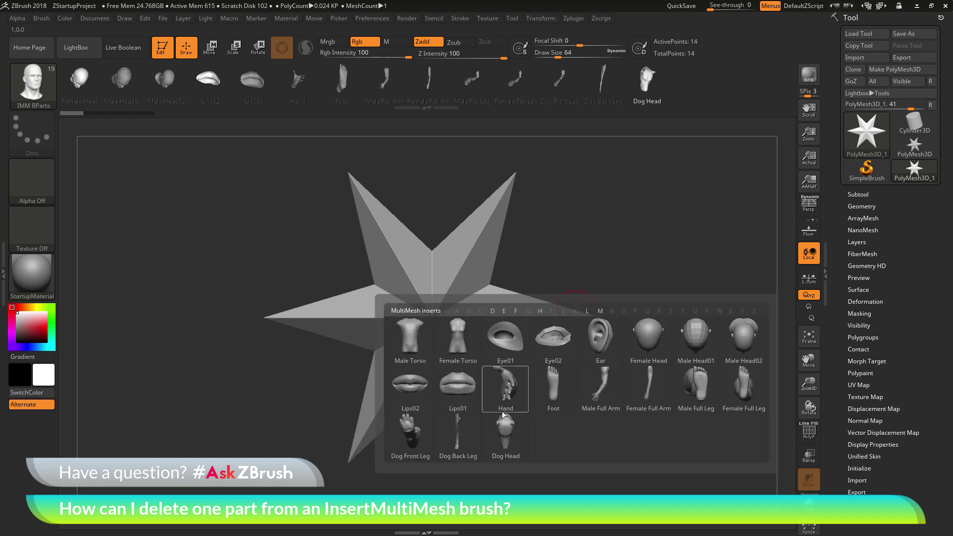
click(507, 440)
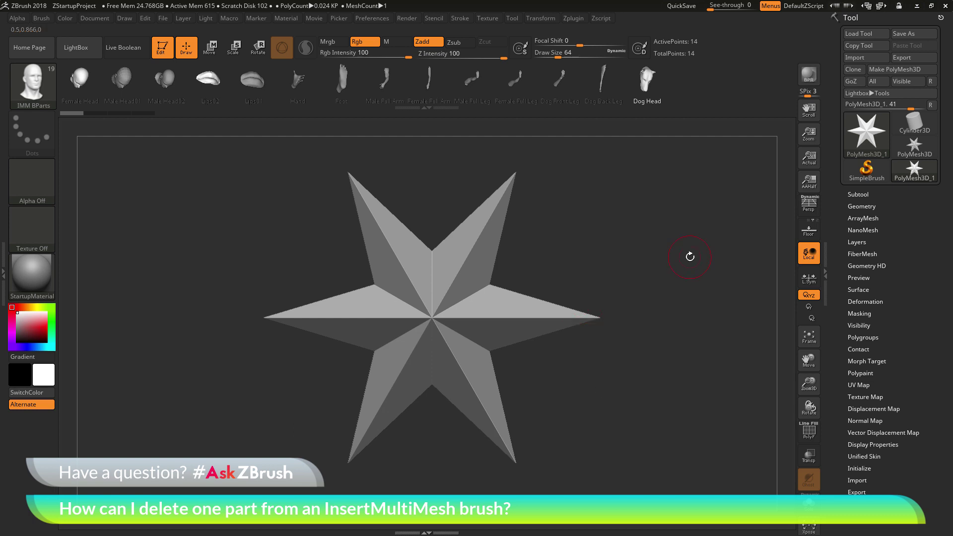
click(43, 18)
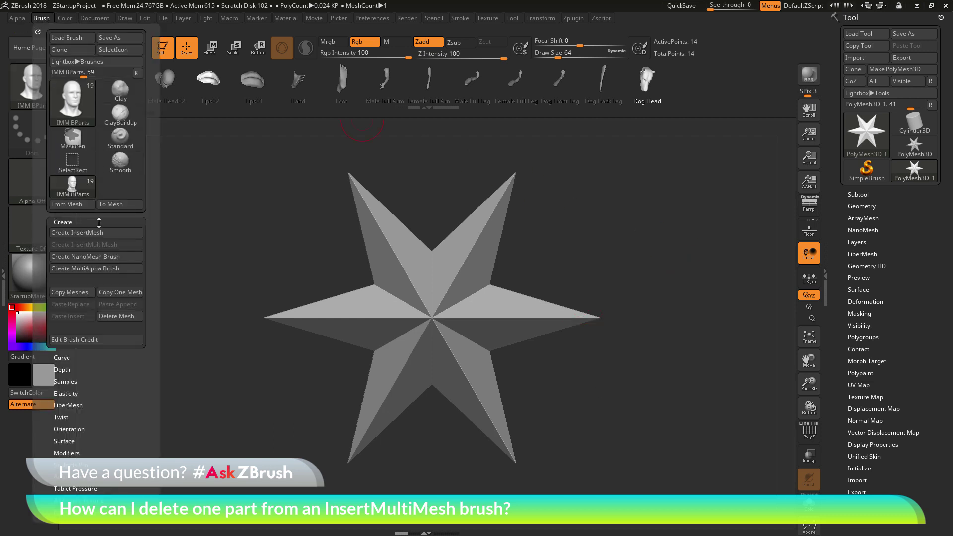
click(129, 316)
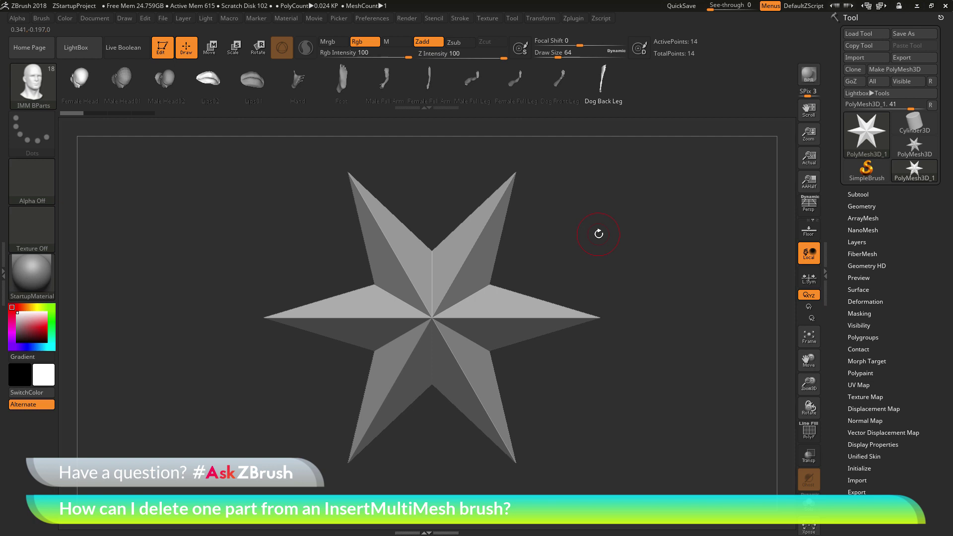
Reopen the Brush palette so its Save As option is available.
click(44, 19)
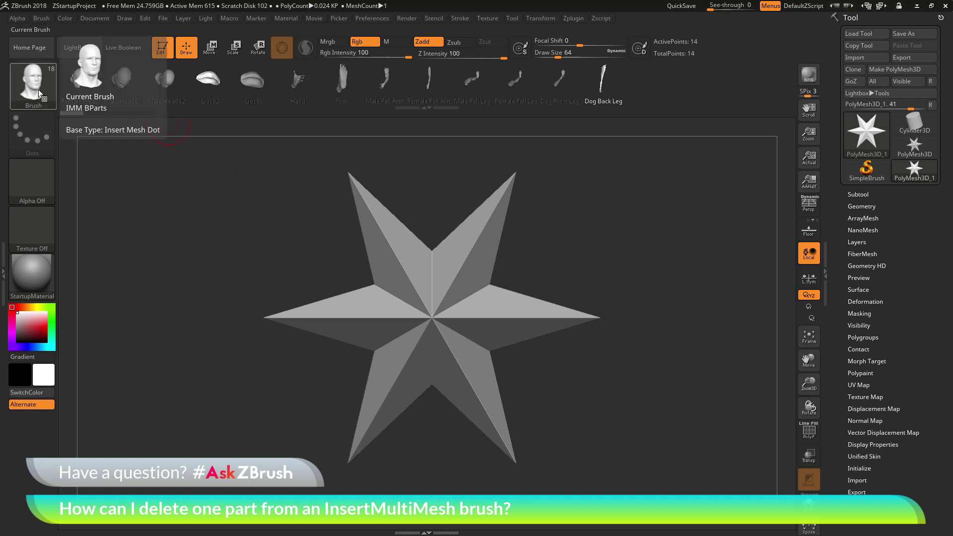
click(42, 18)
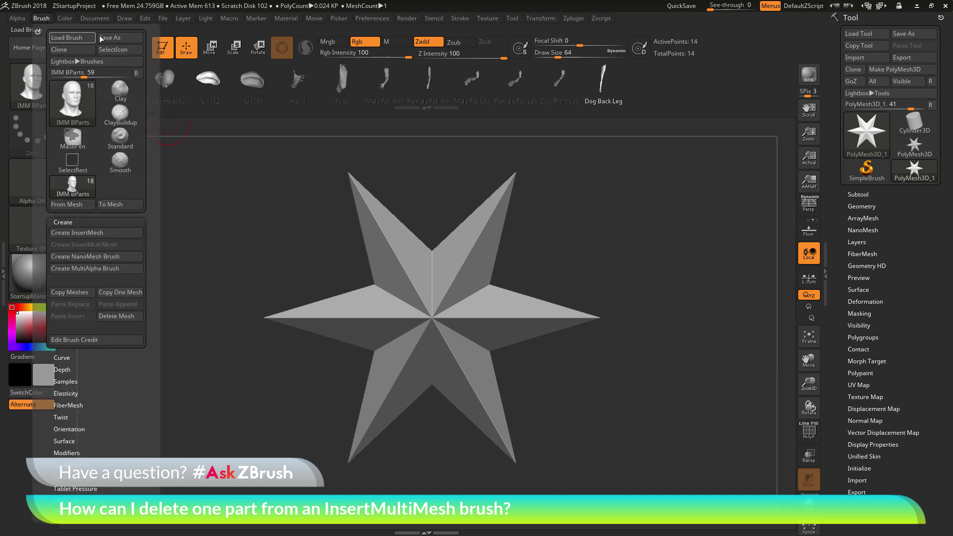
Use Save As to browse to ZBrush 2018/ZData/BrushPresets and select the IMM BParts file.
click(118, 37)
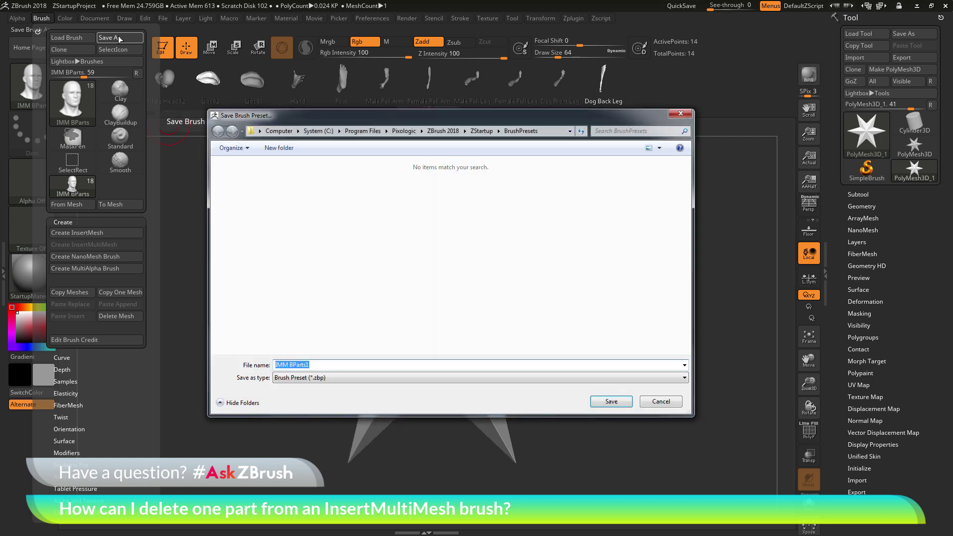
click(453, 133)
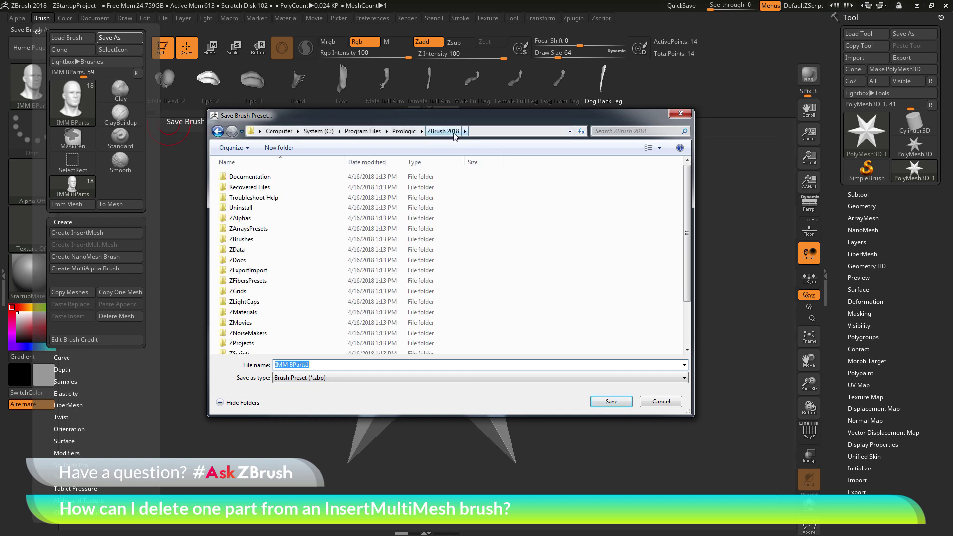
double_click(263, 251)
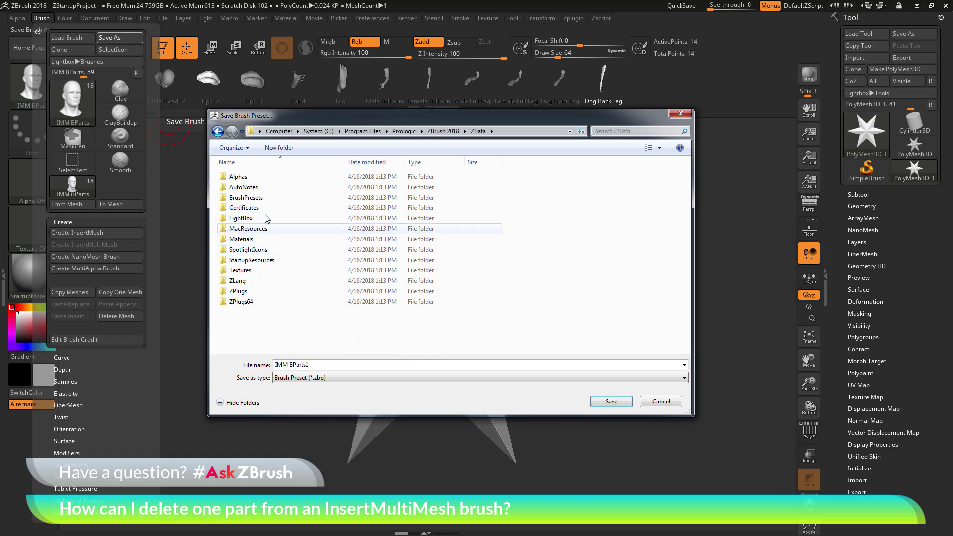
double_click(249, 198)
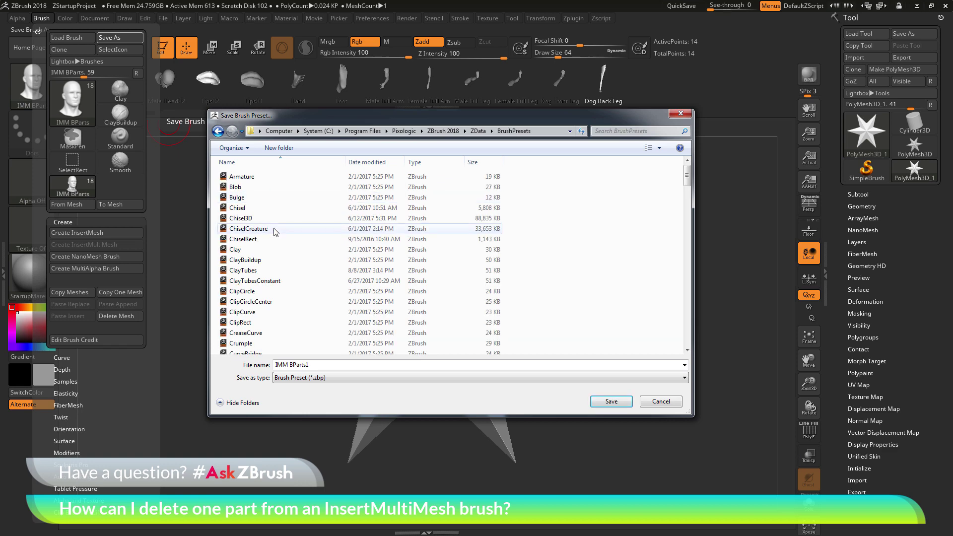
scroll(276, 243, down, 3)
scroll(276, 243, down, 10)
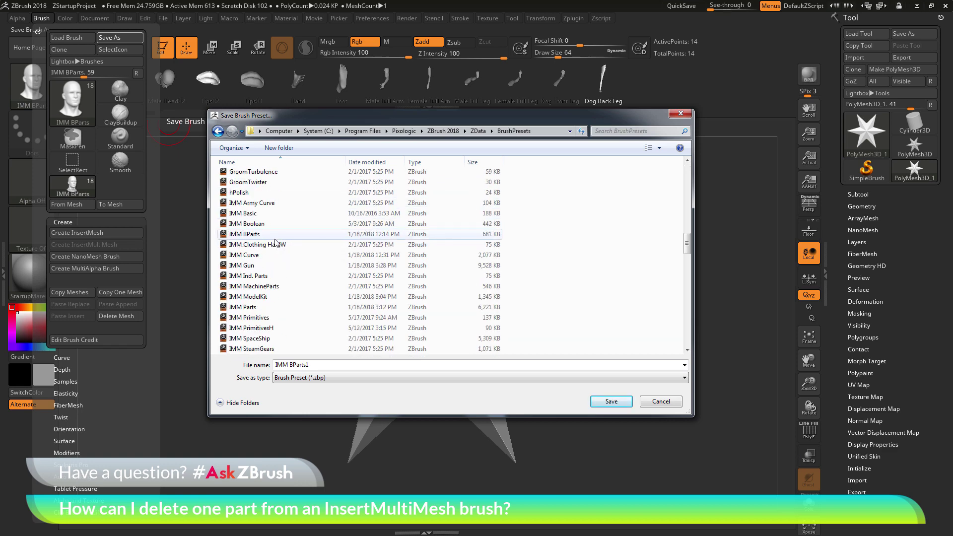
click(243, 234)
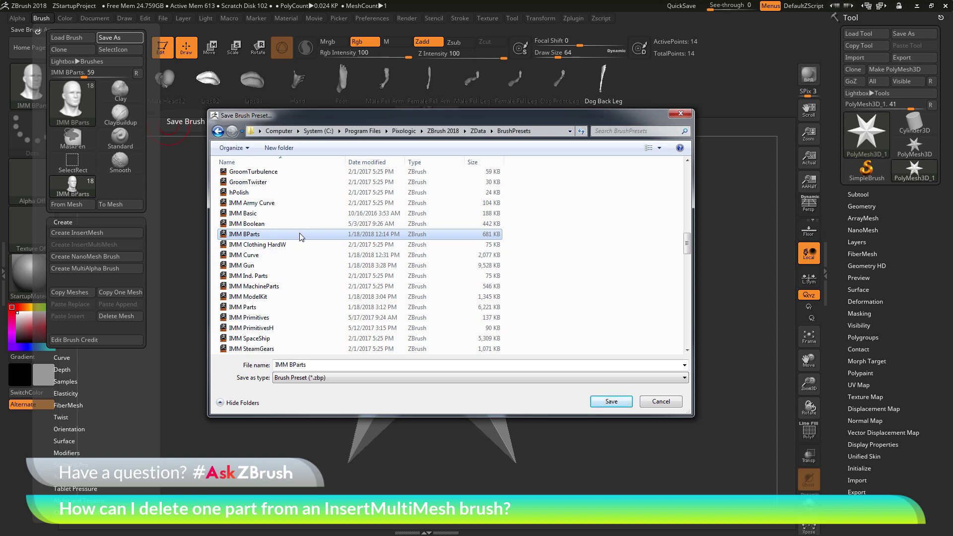
Cancel the Save Brush Preset dialog without saving.
click(658, 404)
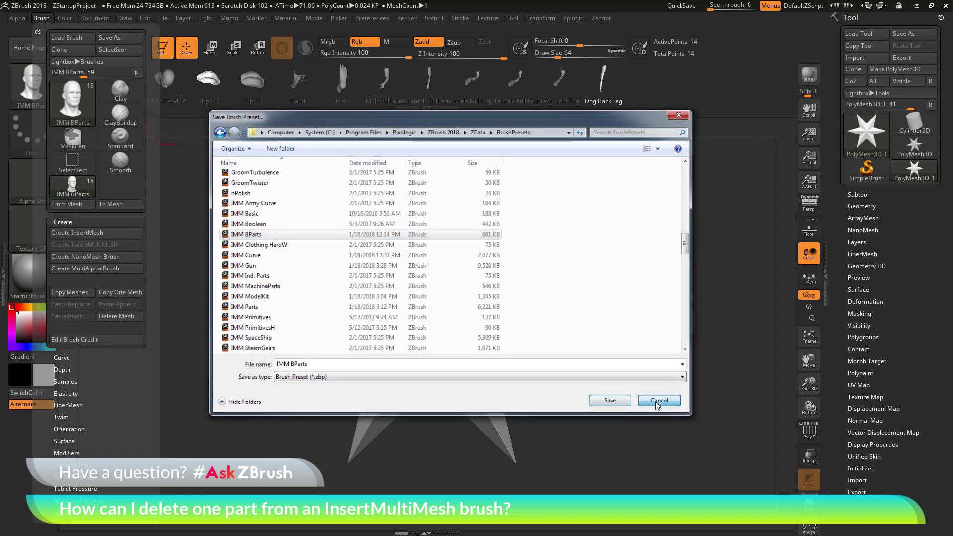